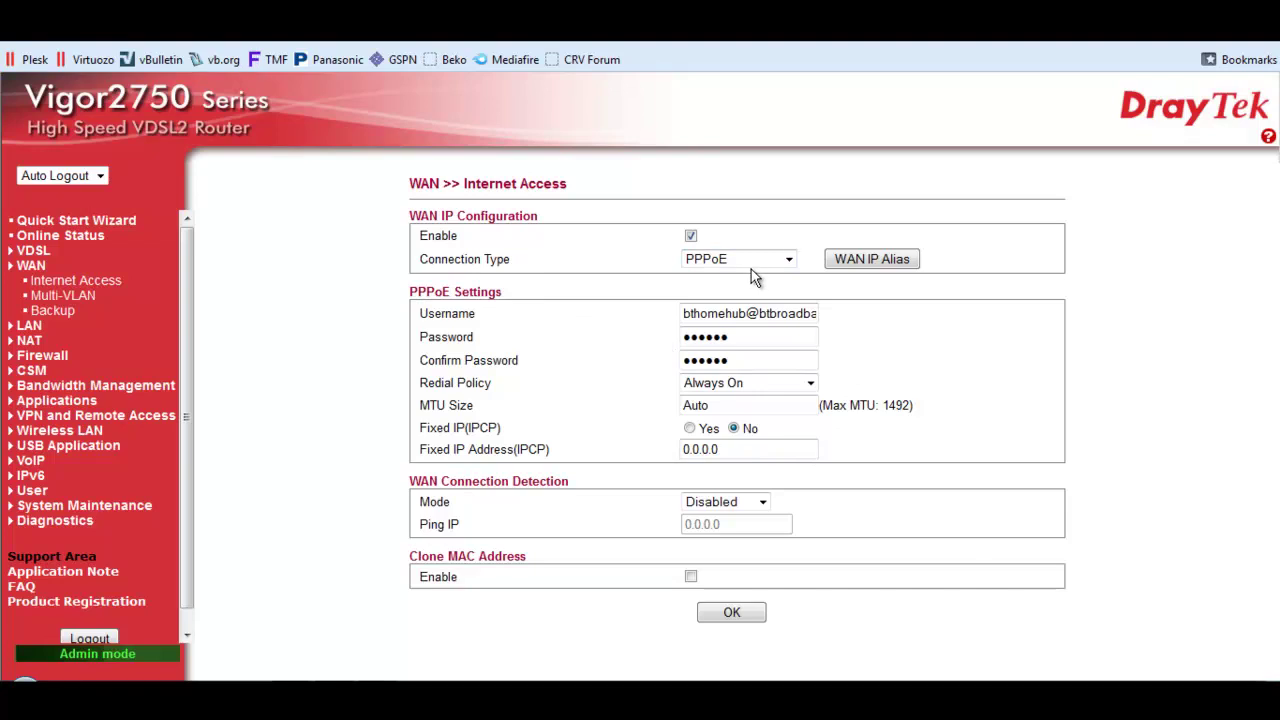
{"action": "left_click", "coordinate": [789, 260]}
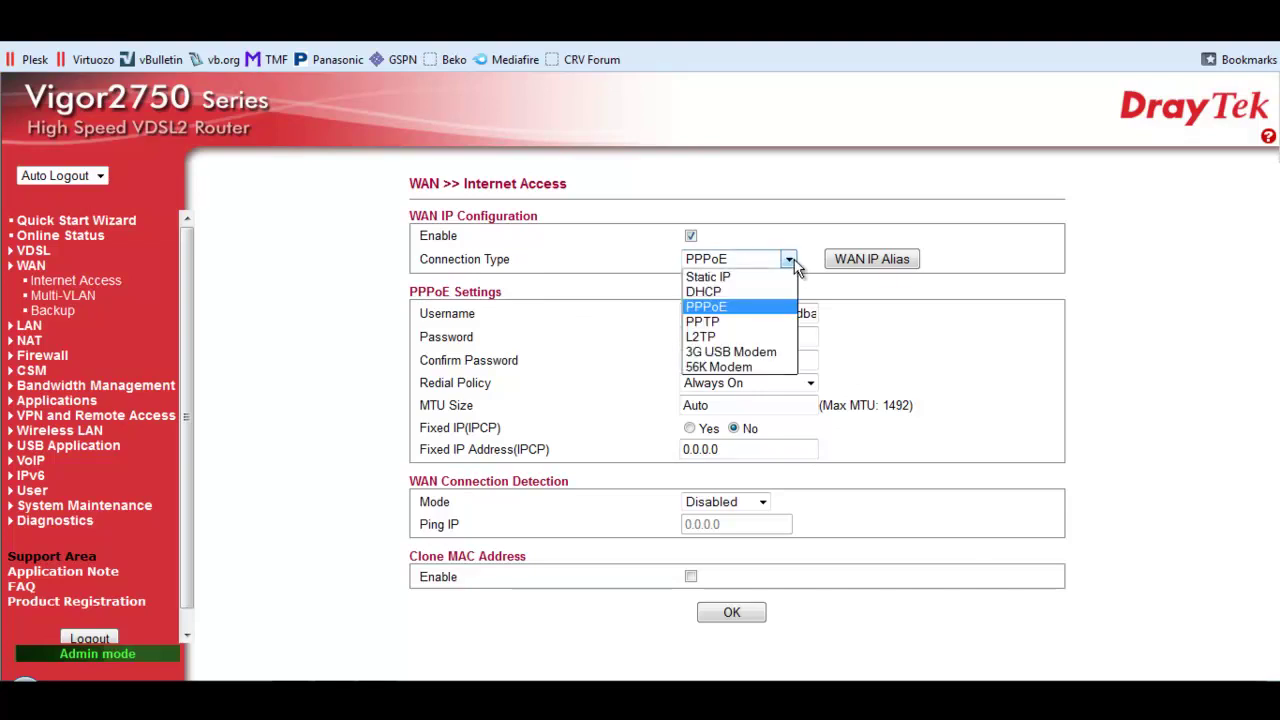
{"action": "left_click", "coordinate": [793, 264]}
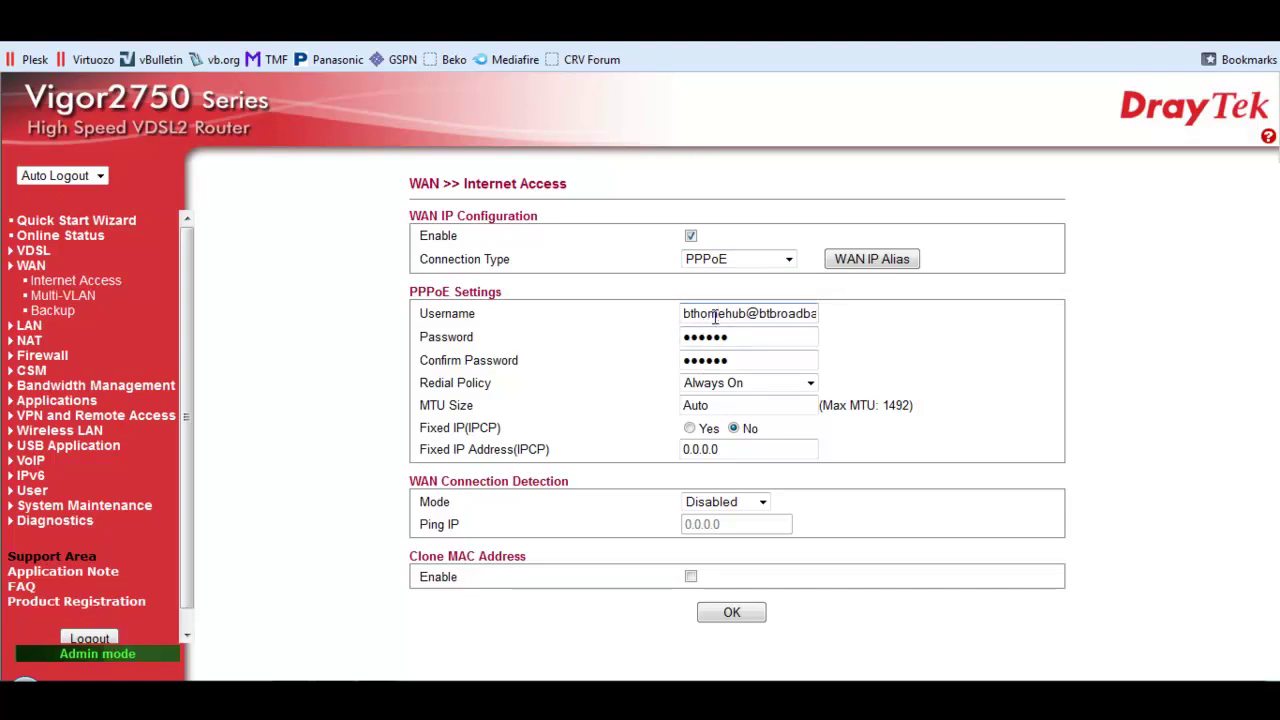
{"action": "key", "text": "Right"}
{"action": "key", "text": "Right"}
{"action": "key", "text": "Right"}
{"action": "key", "text": "Right"}
{"action": "key", "text": "Right"}
{"action": "key", "text": "Right"}
{"action": "key", "text": "Right"}
{"action": "key", "text": "Right"}
{"action": "key", "text": "Right"}
{"action": "key", "text": "Right"}
{"action": "key", "text": "Right"}
{"action": "key", "text": "Right"}
{"action": "key", "text": "Right"}
{"action": "key", "text": "Right"}
{"action": "key", "text": "Right"}
{"action": "key", "text": "Right"}
{"action": "key", "text": "Right"}
{"action": "key", "text": "Right"}
{"action": "key", "text": "Right"}
{"action": "key", "text": "Right"}
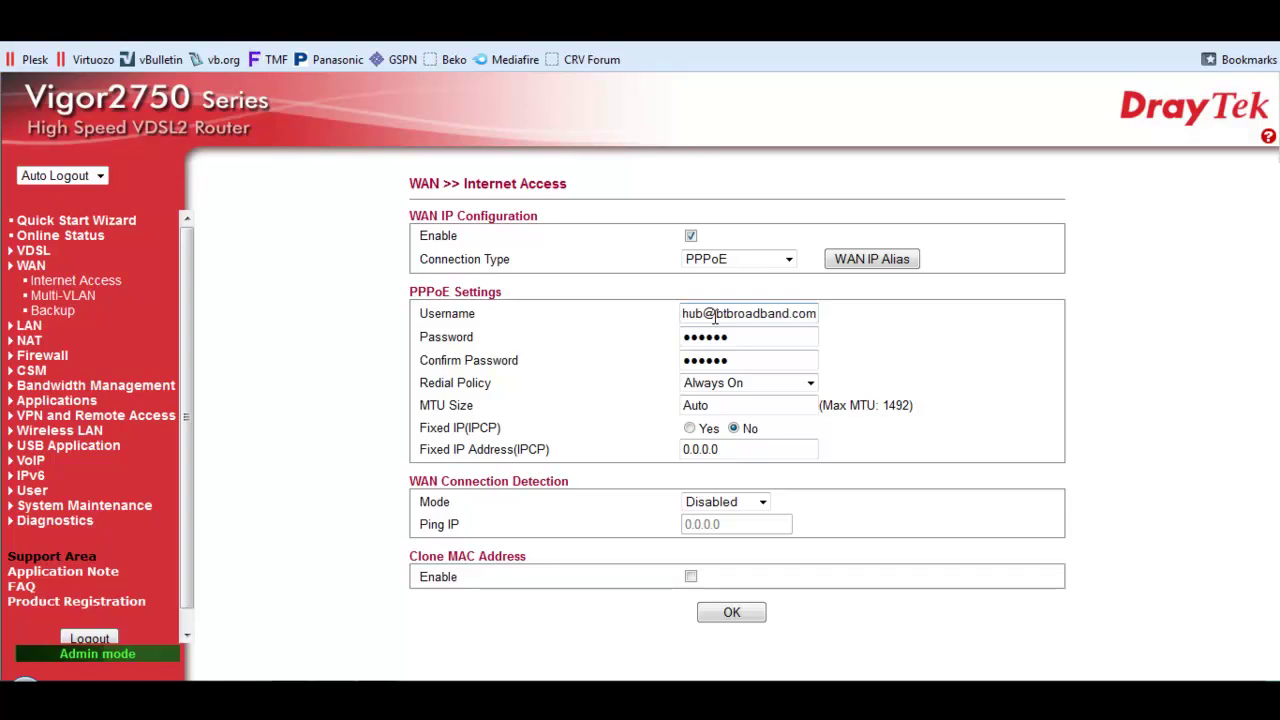
{"action": "key", "text": "Left"}
{"action": "key", "text": "Left"}
{"action": "key", "text": "Left"}
{"action": "key", "text": "Left"}
{"action": "key", "text": "Left"}
{"action": "key", "text": "Left"}
{"action": "key", "text": "Left"}
{"action": "key", "text": "Left"}
{"action": "key", "text": "Left"}
{"action": "key", "text": "Left"}
{"action": "key", "text": "Left"}
{"action": "key", "text": "Left"}
{"action": "key", "text": "Left"}
{"action": "key", "text": "Left"}
{"action": "key", "text": "Left"}
{"action": "key", "text": "Left"}
{"action": "key", "text": "Left"}
{"action": "key", "text": "Left"}
{"action": "key", "text": "Left"}
{"action": "key", "text": "Left"}
{"action": "key", "text": "Left"}
{"action": "key", "text": "Left"}
{"action": "key", "text": "Left"}
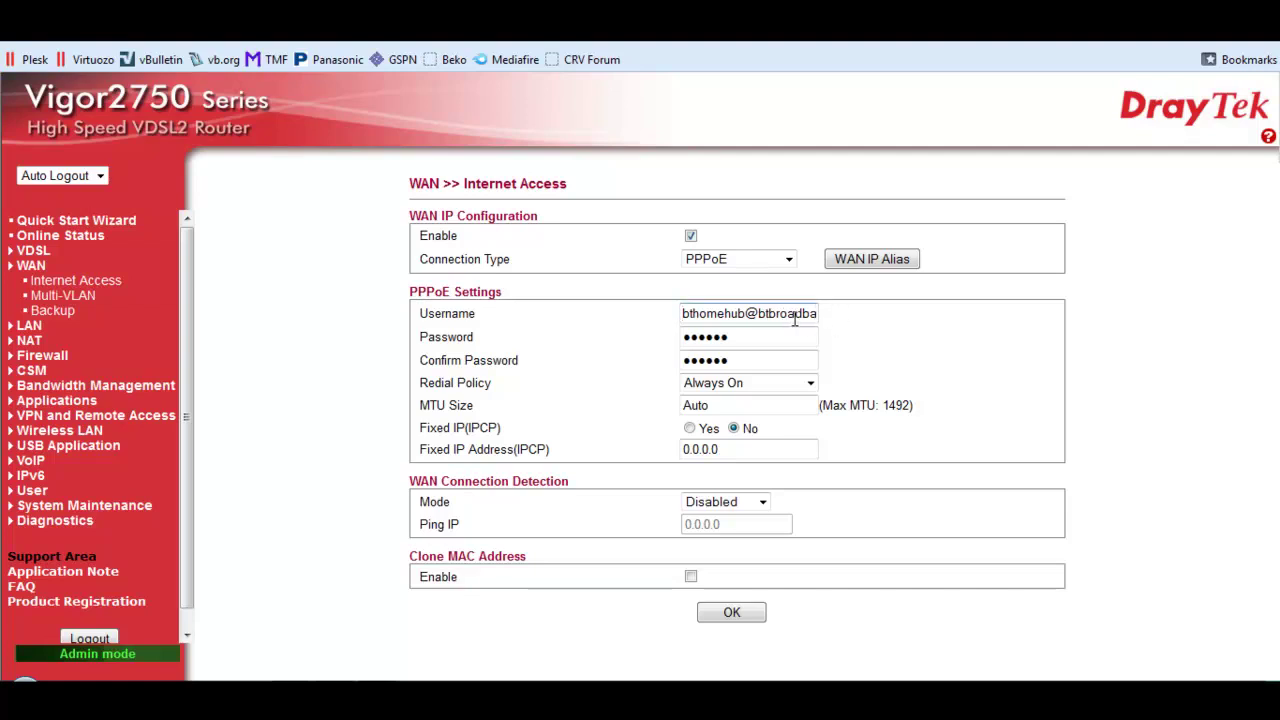
{"action": "key", "text": "Right"}
{"action": "key", "text": "Right"}
{"action": "key", "text": "Right"}
{"action": "key", "text": "Right"}
{"action": "key", "text": "Right"}
{"action": "key", "text": "Right"}
{"action": "key", "text": "Right"}
{"action": "key", "text": "Right"}
{"action": "key", "text": "Right"}
{"action": "key", "text": "Right"}
{"action": "key", "text": "Right"}
{"action": "key", "text": "Right"}
{"action": "key", "text": "Right"}
{"action": "key", "text": "Right"}
{"action": "key", "text": "Right"}
{"action": "key", "text": "Right"}
{"action": "key", "text": "Right"}
{"action": "key", "text": "Right"}
{"action": "key", "text": "Right"}
{"action": "key", "text": "Right"}
{"action": "key", "text": "Right"}
{"action": "key", "text": "Right"}
{"action": "key", "text": "Right"}
{"action": "key", "text": "Right"}
{"action": "key", "text": "Right"}
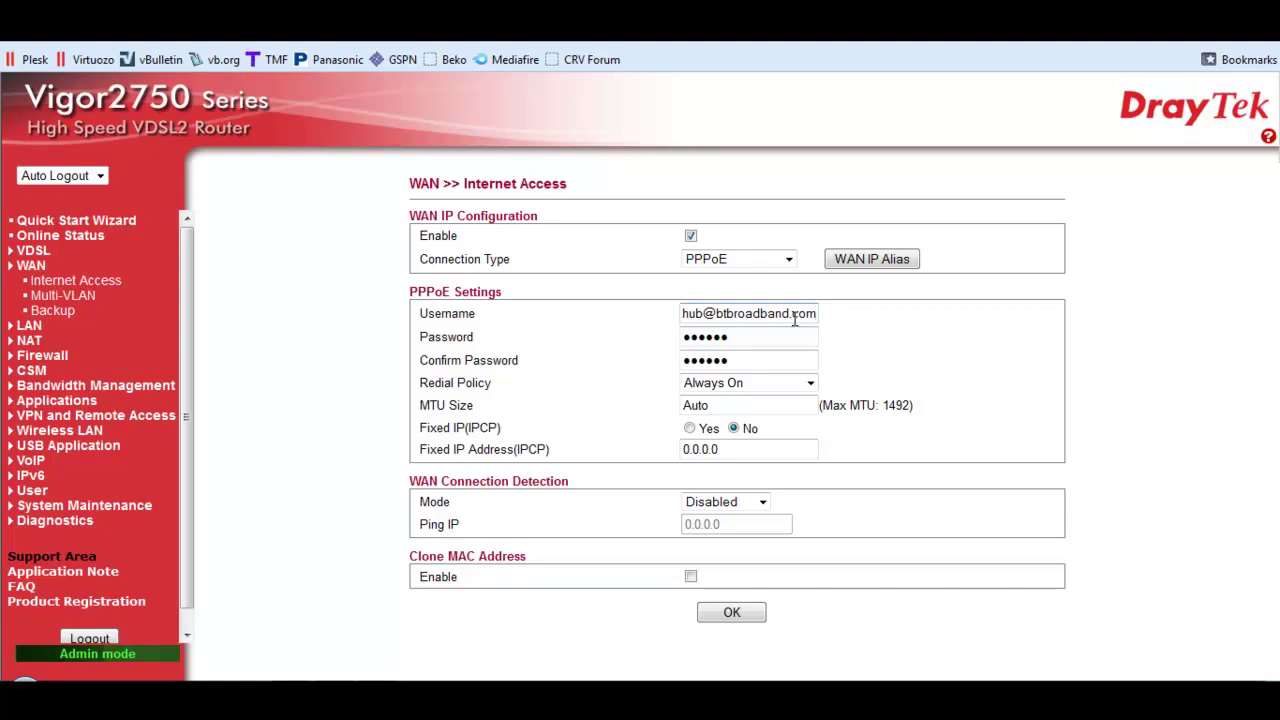
{"action": "key", "text": "Left"}
{"action": "key", "text": "Left"}
{"action": "key", "text": "Left"}
{"action": "key", "text": "Left"}
{"action": "key", "text": "Left"}
{"action": "key", "text": "Left"}
{"action": "key", "text": "Left"}
{"action": "key", "text": "Left"}
{"action": "key", "text": "Left"}
{"action": "key", "text": "Left"}
{"action": "key", "text": "Left"}
{"action": "key", "text": "Left"}
{"action": "key", "text": "Left"}
{"action": "key", "text": "Left"}
{"action": "key", "text": "Left"}
{"action": "key", "text": "Left"}
{"action": "key", "text": "Left"}
{"action": "key", "text": "Left"}
{"action": "key", "text": "Left"}
{"action": "key", "text": "Left"}
{"action": "key", "text": "Left"}
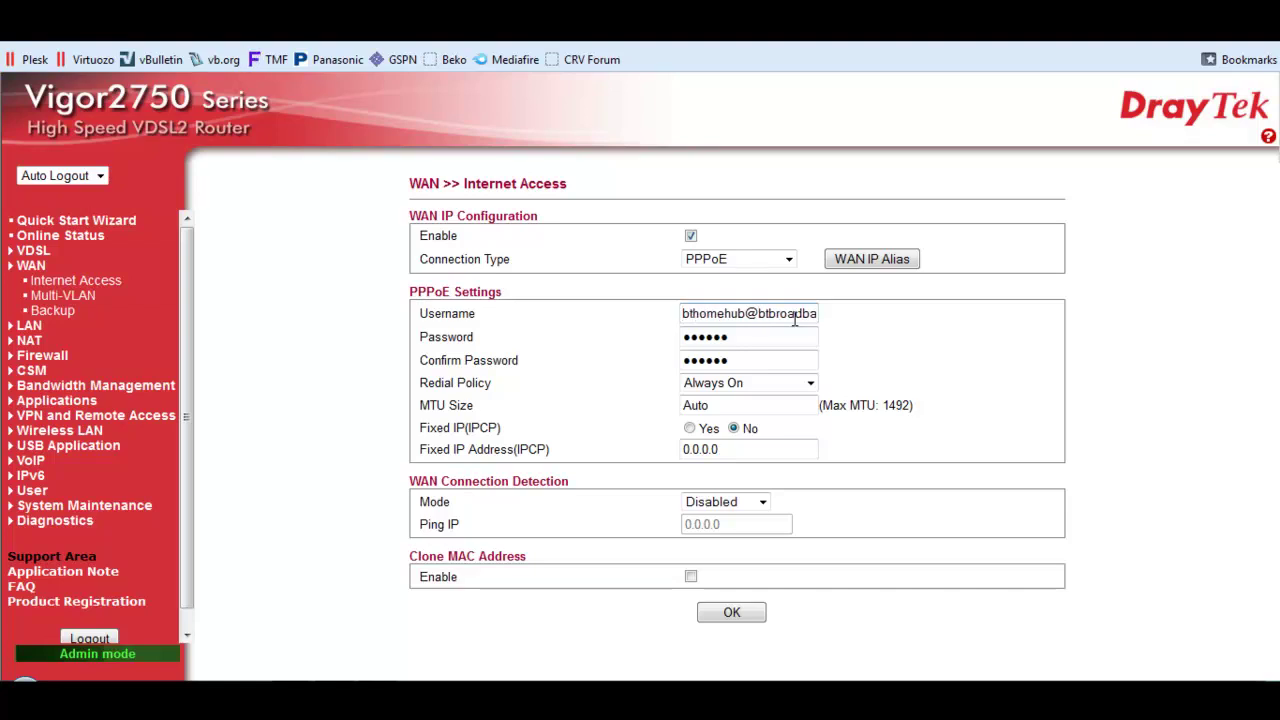
{"action": "key", "text": "Right"}
{"action": "key", "text": "Right"}
{"action": "key", "text": "Right"}
{"action": "key", "text": "Right"}
{"action": "key", "text": "Right"}
{"action": "key", "text": "Right"}
{"action": "key", "text": "Right"}
{"action": "key", "text": "Right"}
{"action": "key", "text": "Right"}
{"action": "key", "text": "Right"}
{"action": "key", "text": "Right"}
{"action": "key", "text": "Right"}
{"action": "key", "text": "Right"}
{"action": "key", "text": "Right"}
{"action": "key", "text": "Right"}
{"action": "key", "text": "Right"}
{"action": "key", "text": "Right"}
{"action": "key", "text": "Right"}
{"action": "key", "text": "Right"}
{"action": "key", "text": "Right"}
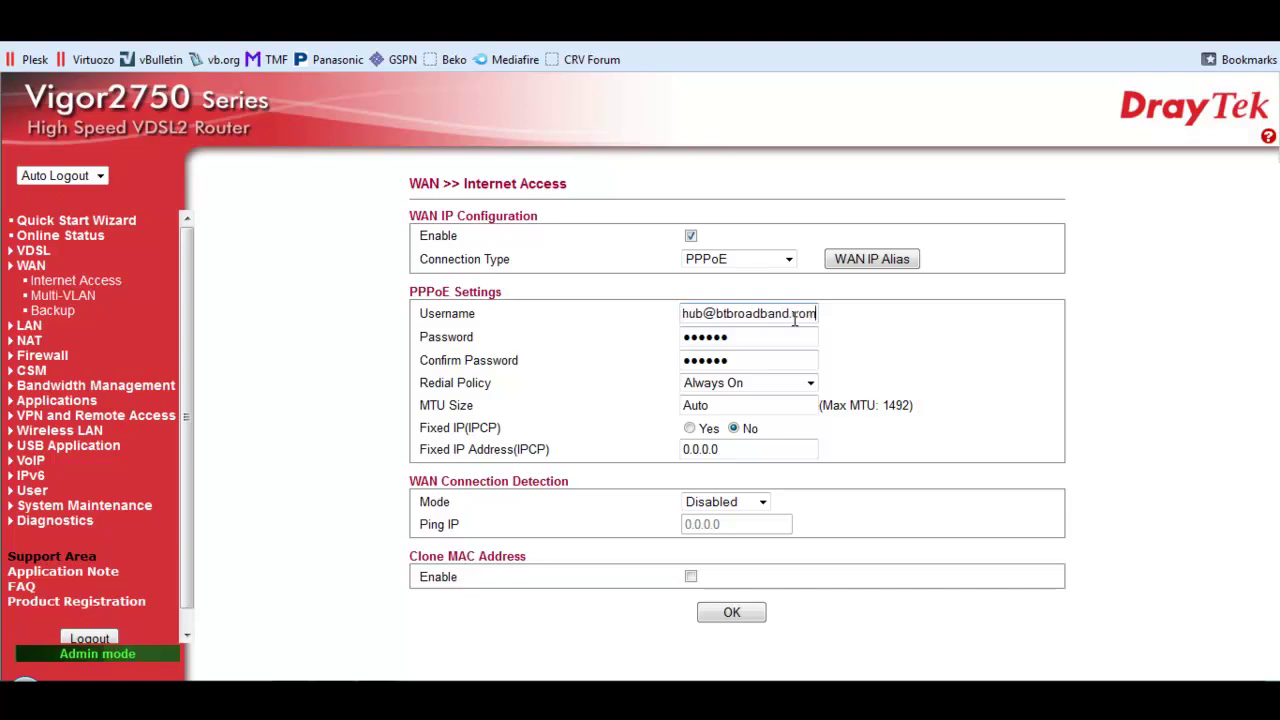
{"action": "key", "text": "Left"}
{"action": "key", "text": "Left"}
{"action": "key", "text": "Left"}
{"action": "key", "text": "Left"}
{"action": "key", "text": "Left"}
{"action": "key", "text": "Left"}
{"action": "key", "text": "Left"}
{"action": "key", "text": "Left"}
{"action": "key", "text": "Left"}
{"action": "key", "text": "Left"}
{"action": "key", "text": "Left"}
{"action": "key", "text": "Left"}
{"action": "key", "text": "Left"}
{"action": "key", "text": "Left"}
{"action": "key", "text": "Left"}
{"action": "key", "text": "Left"}
{"action": "key", "text": "Left"}
{"action": "key", "text": "Left"}
{"action": "key", "text": "Left"}
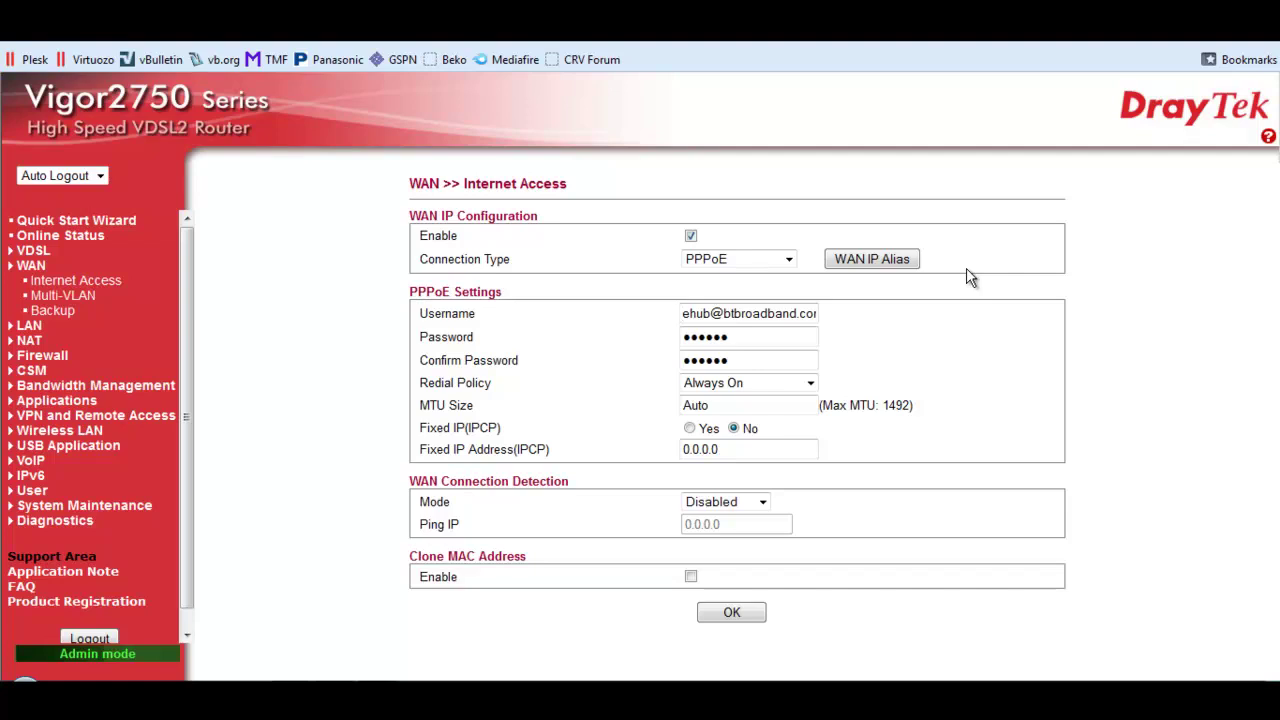
{"action": "left_click", "coordinate": [755, 336]}
{"action": "left_click", "coordinate": [757, 357]}
{"action": "left_click", "coordinate": [745, 336]}
{"action": "left_click", "coordinate": [745, 359]}
{"action": "left_click", "coordinate": [752, 337]}
{"action": "left_click", "coordinate": [736, 337]}
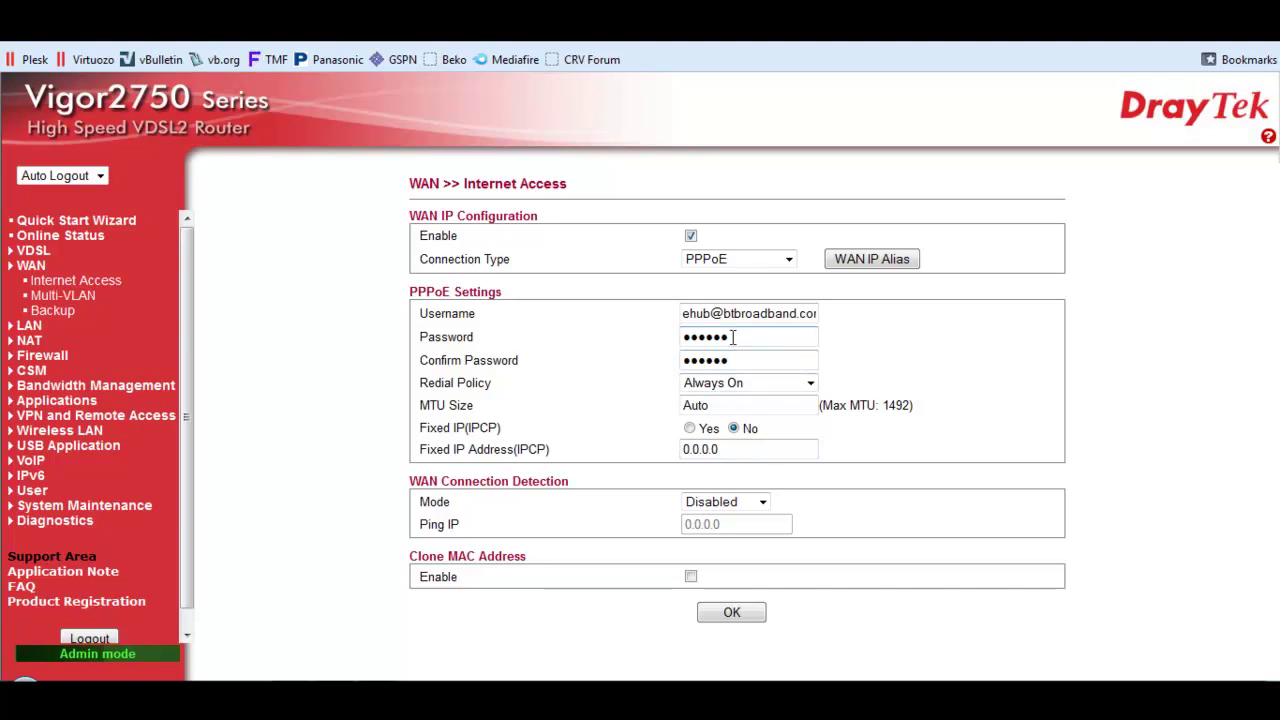
{"action": "left_click", "coordinate": [733, 337]}
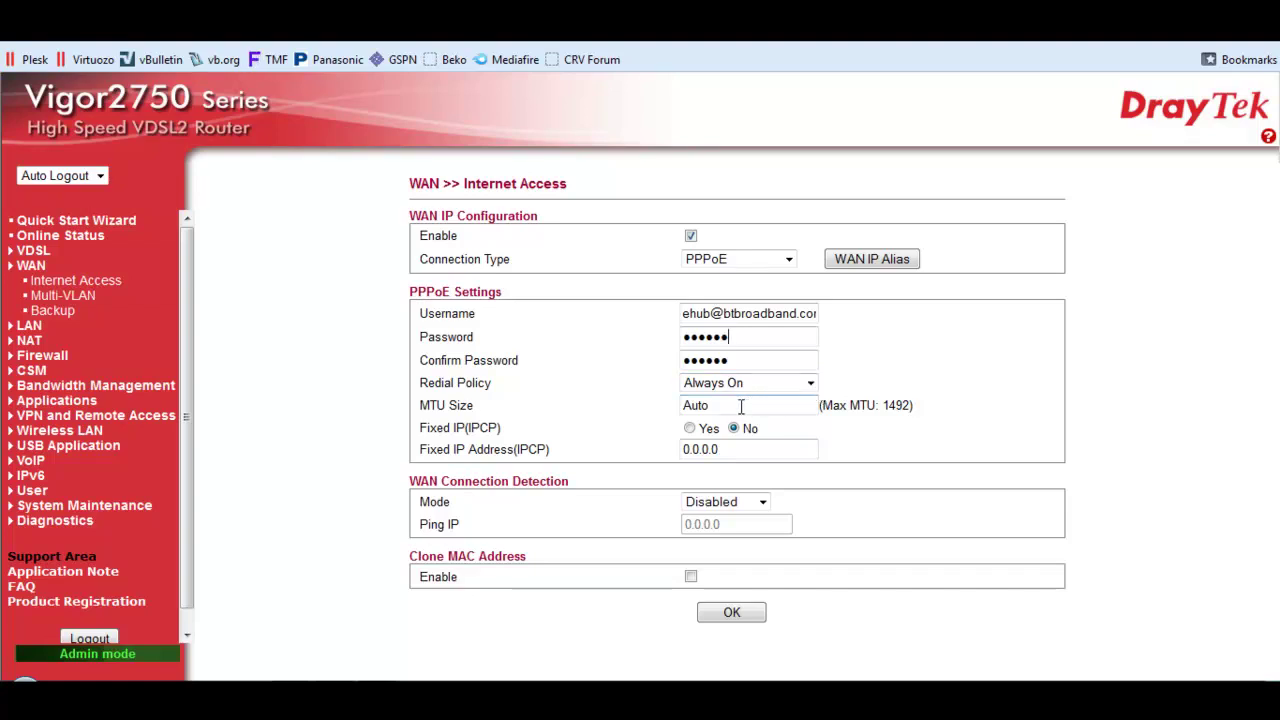
{"action": "left_click", "coordinate": [761, 503]}
- Open WAN > Multi-VLAN and review the 802.1Q VLAN settings with WAN VLAN ID 101
{"action": "left_click", "coordinate": [86, 300]}
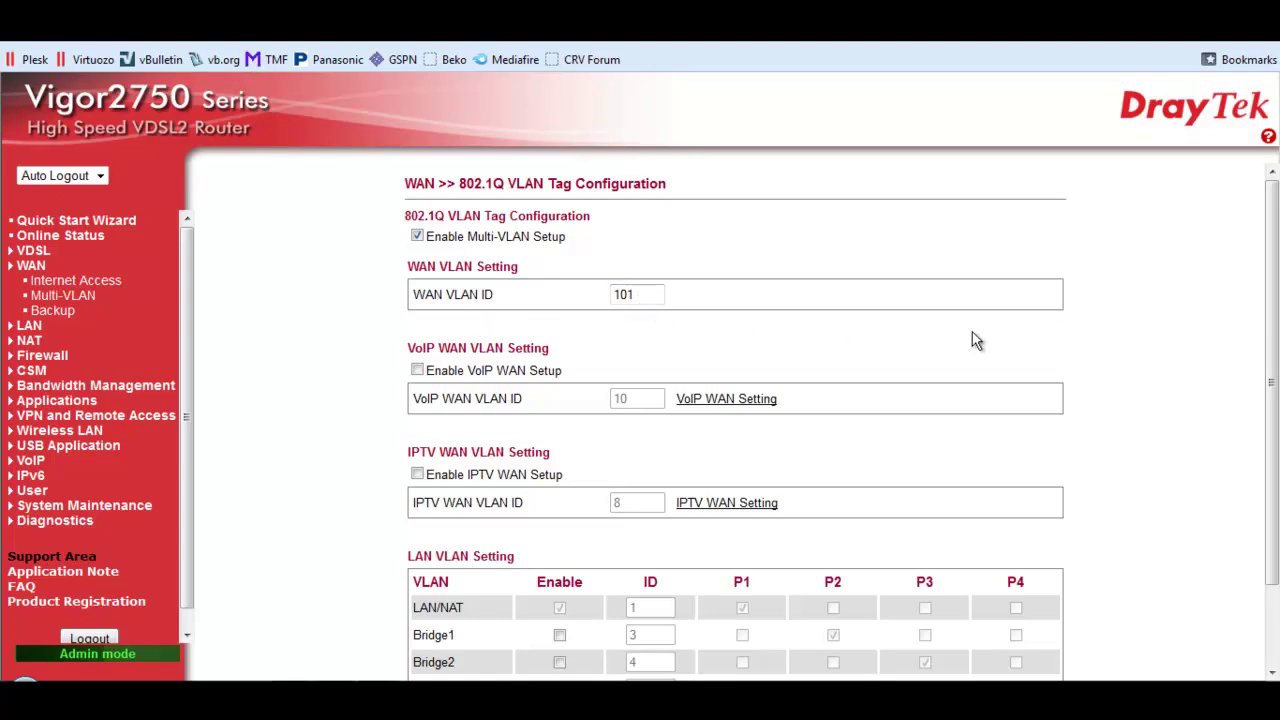
{"action": "scroll", "coordinate": [975, 340], "scroll_direction": "down", "scroll_amount": 2}
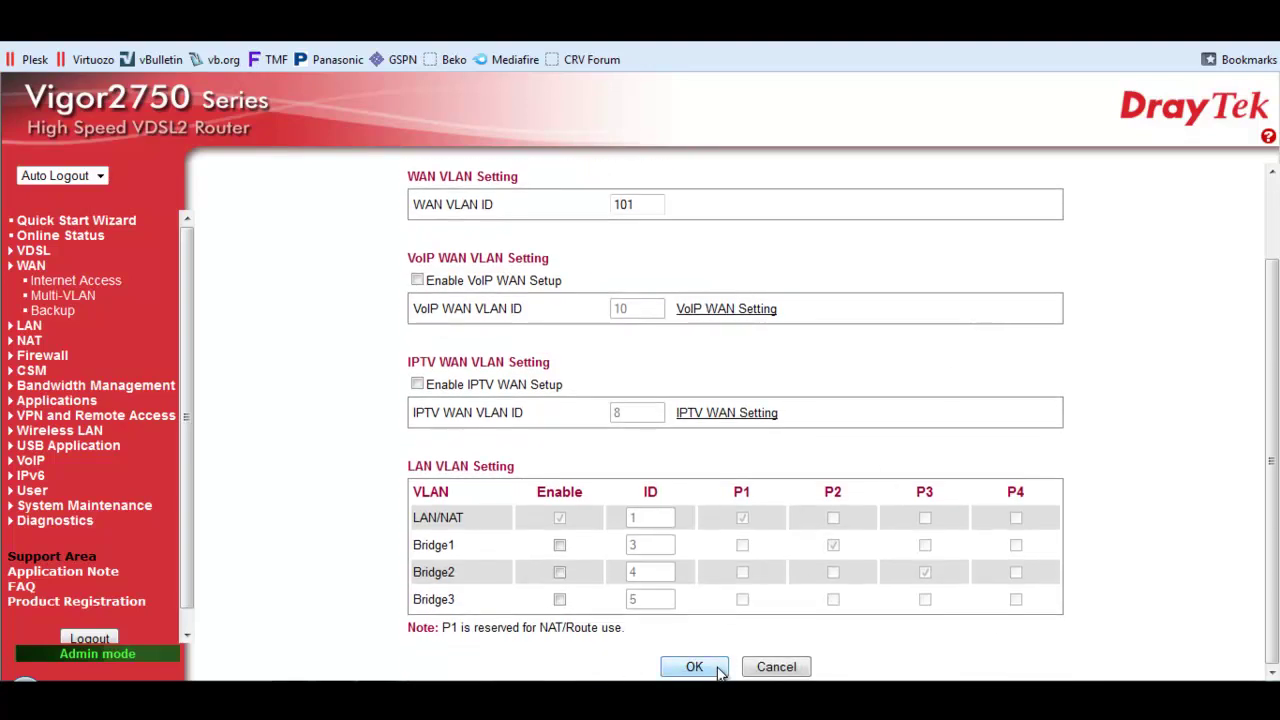
{"action": "scroll", "coordinate": [1250, 422], "scroll_direction": "up", "scroll_amount": 1}
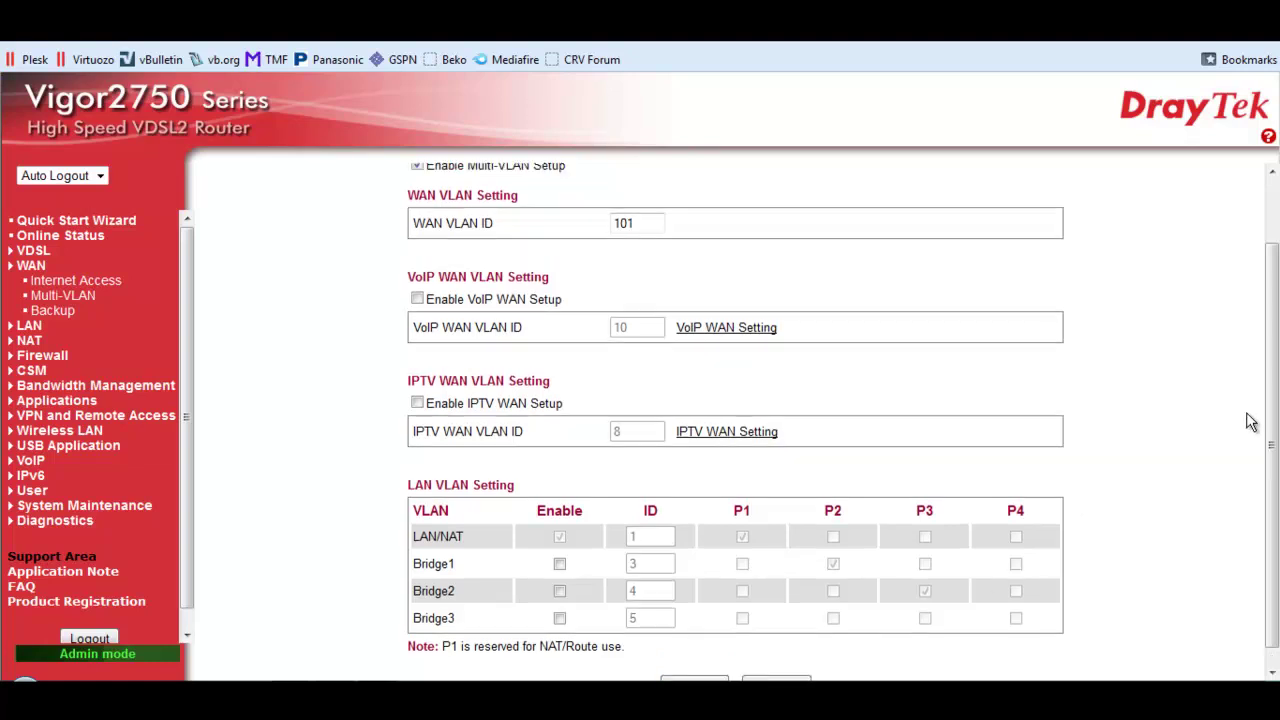
{"action": "scroll", "coordinate": [1250, 422], "scroll_direction": "up", "scroll_amount": 2}
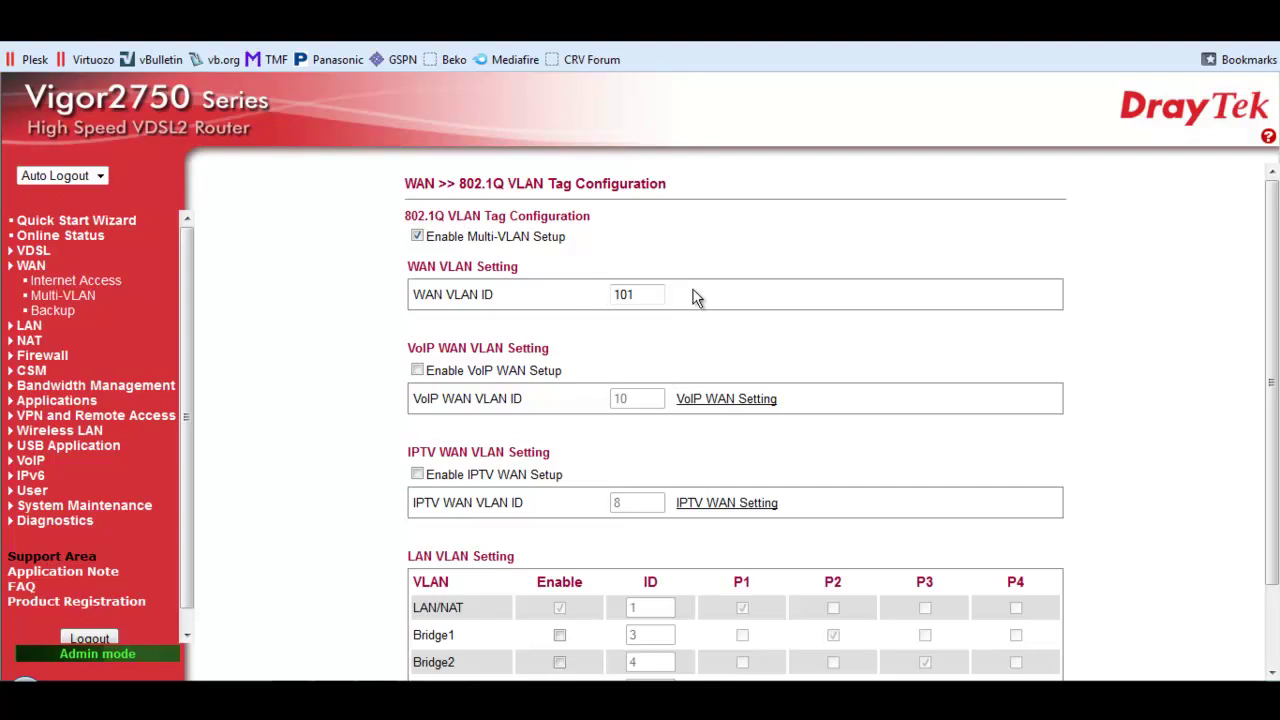
{"action": "scroll", "coordinate": [691, 294], "scroll_direction": "down", "scroll_amount": 1}
{"action": "scroll", "coordinate": [724, 400], "scroll_direction": "up", "scroll_amount": 1}
{"action": "scroll", "coordinate": [1193, 374], "scroll_direction": "down", "scroll_amount": 2}
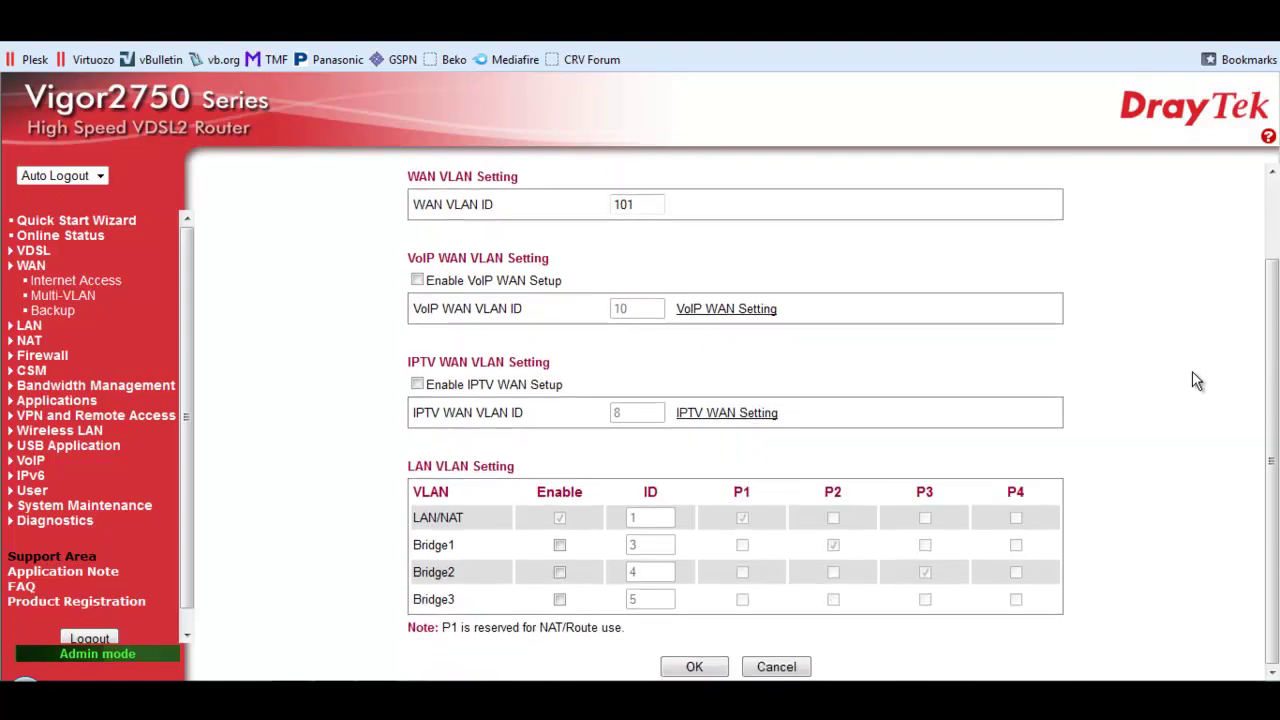
{"action": "scroll", "coordinate": [1193, 374], "scroll_direction": "up", "scroll_amount": 2}
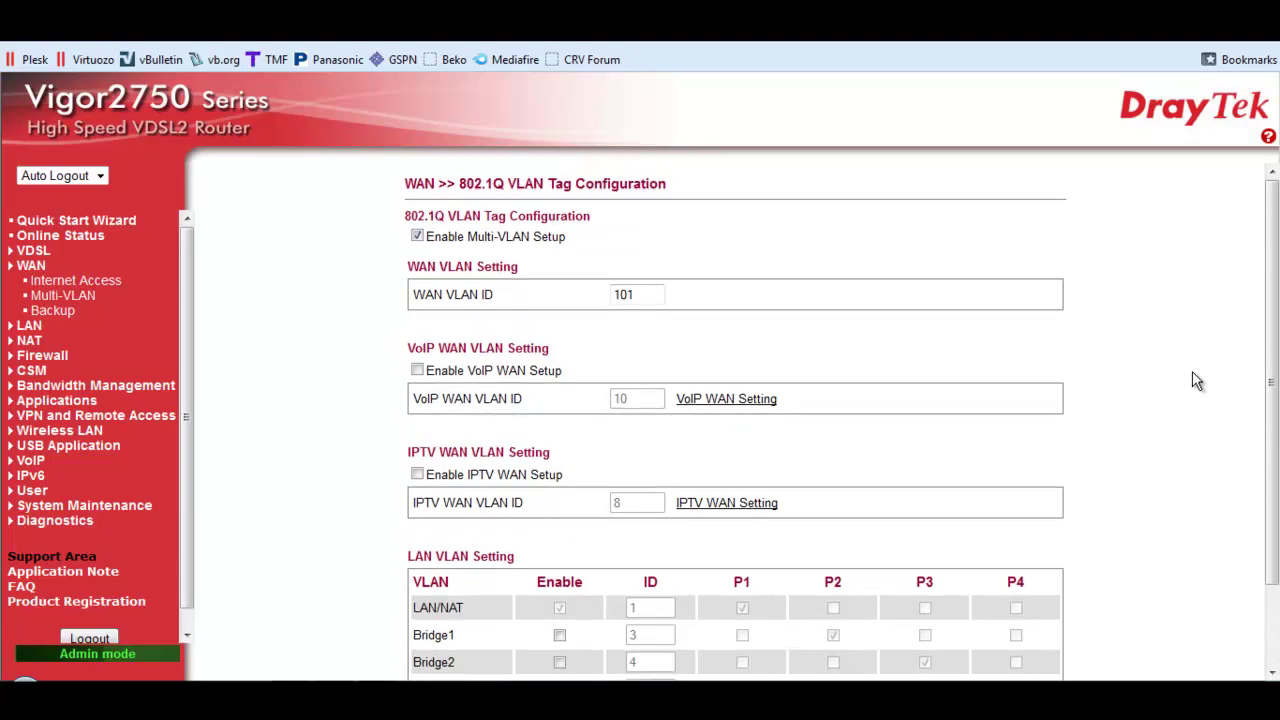